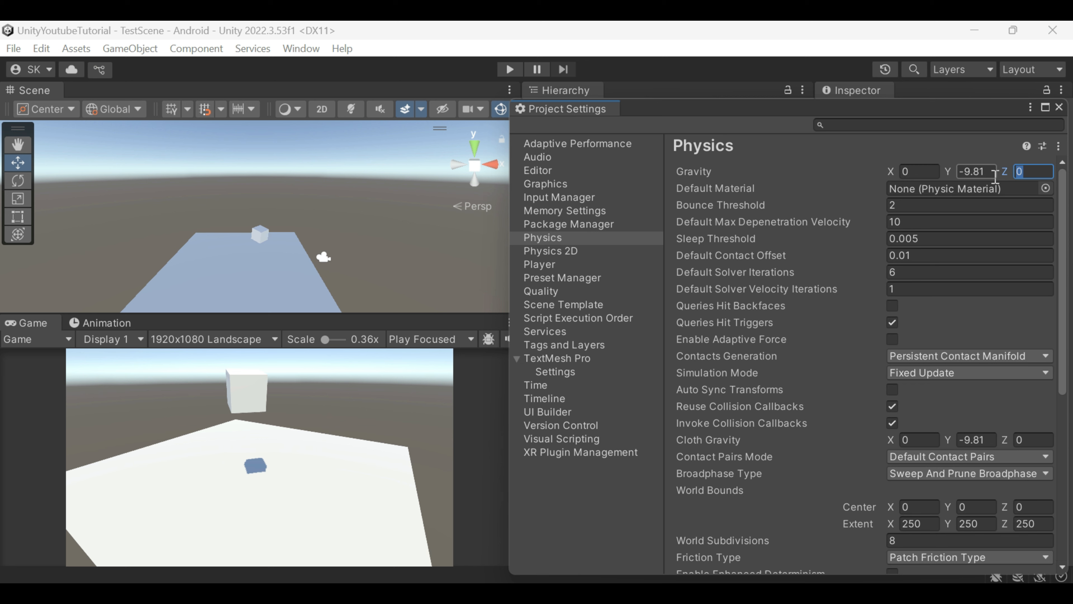
# Step: Set the project's Y gravity to -20, then run the scene to test the fall and stop it
pyautogui.click(994, 172)
pyautogui.write('-20')
pyautogui.click(510, 69)
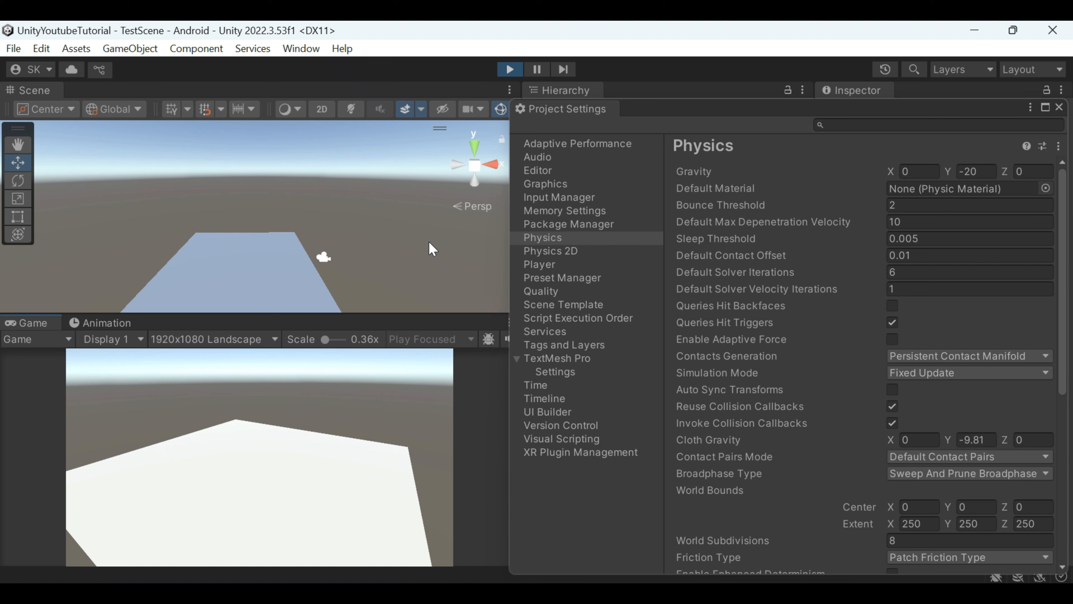
pyautogui.click(510, 71)
# Step: Set the project's Y gravity to 10, then run the scene to test it and stop playback
pyautogui.click(984, 173)
pyautogui.write('10')
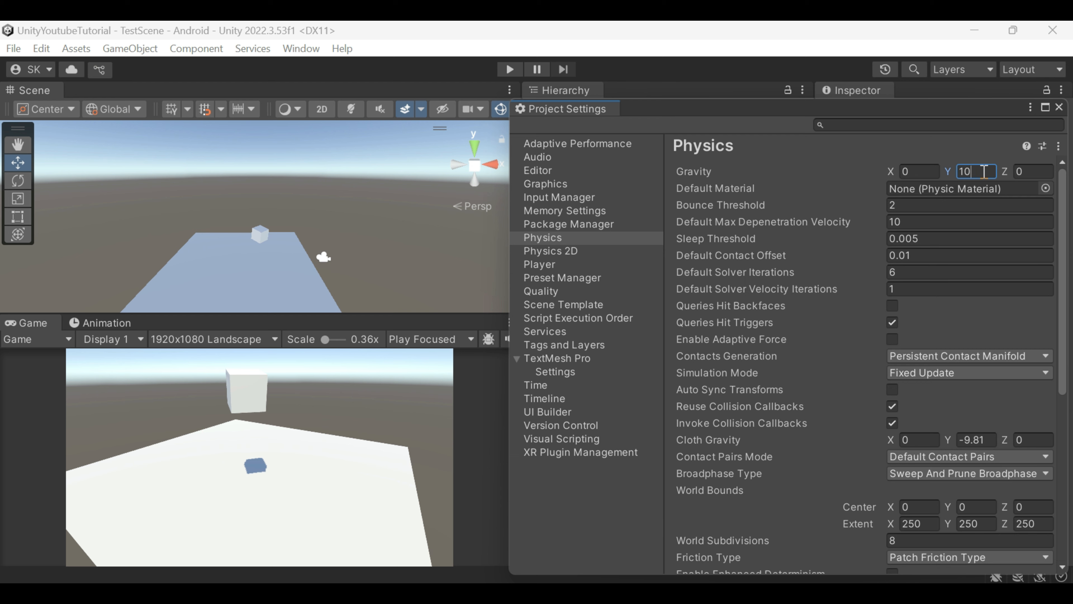
pyautogui.click(508, 70)
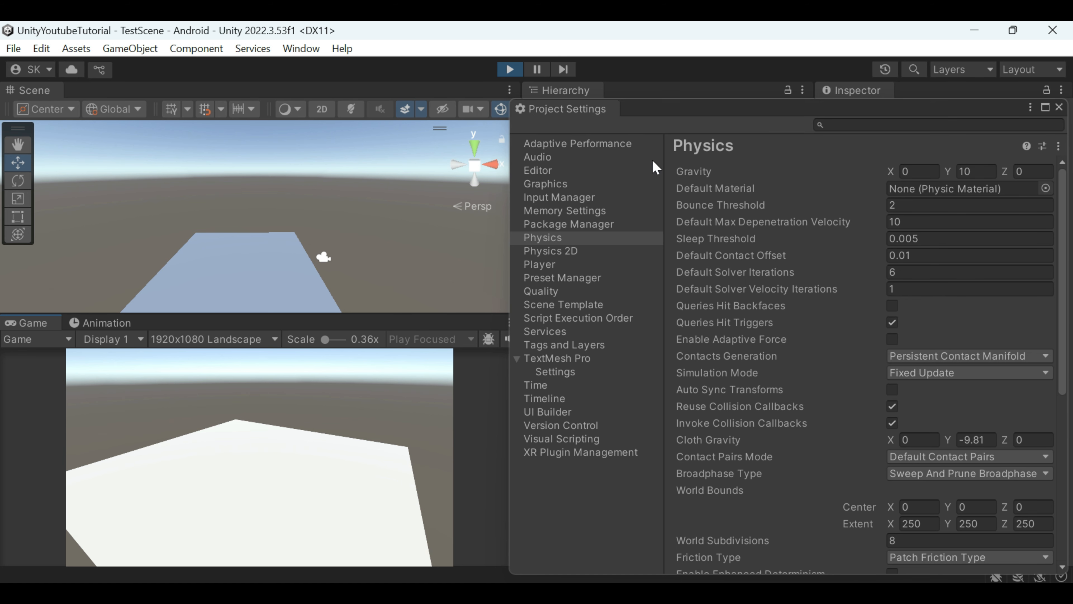
pyautogui.click(510, 69)
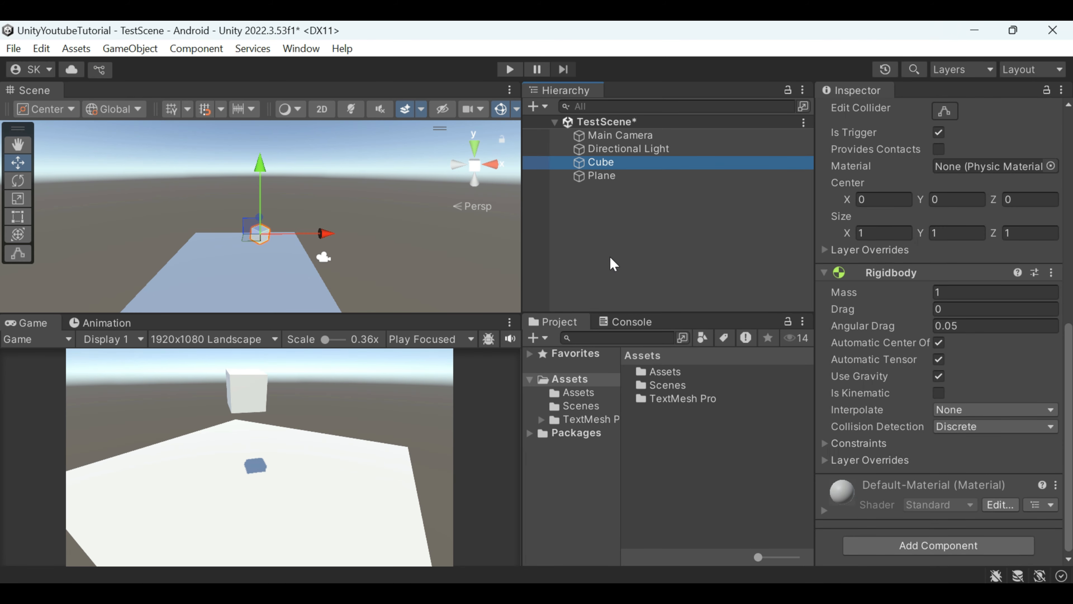
# Step: Rename the Cube object in the scene as Rock
pyautogui.click(621, 164)
pyautogui.write('Rock')
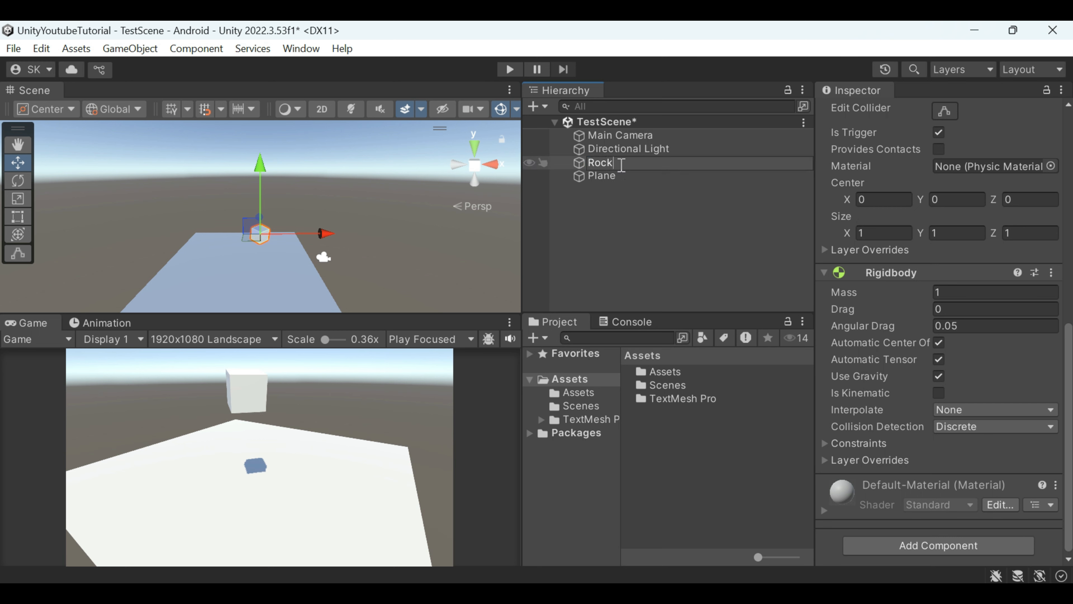
pyautogui.click(615, 207)
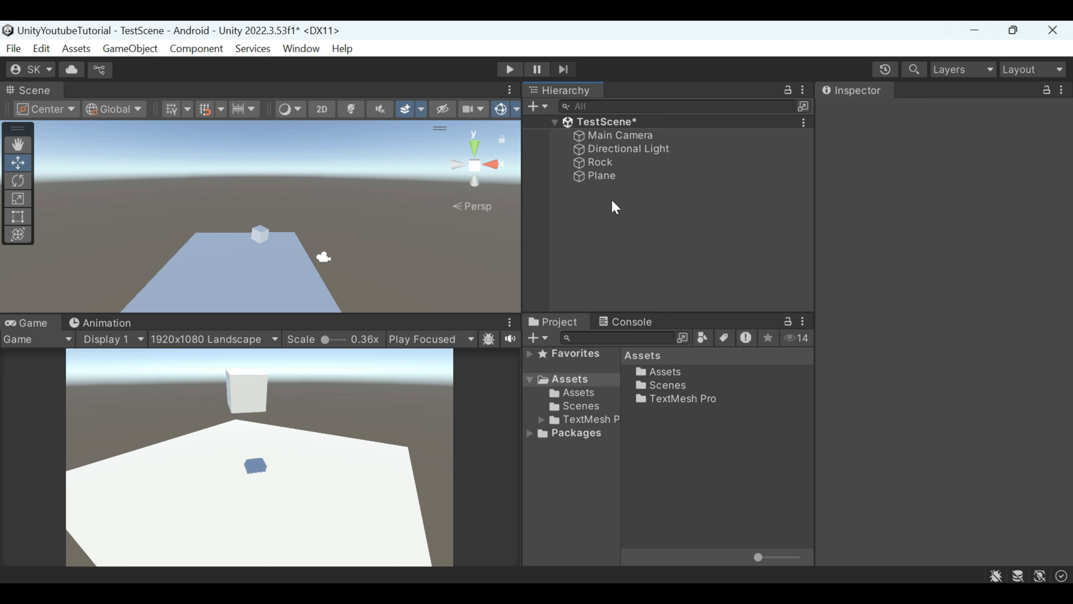
# Step: Add a sphere named Leaf to the scene and move it away from above the Rock to one side
pyautogui.click(543, 106)
pyautogui.moveTo(594, 168)
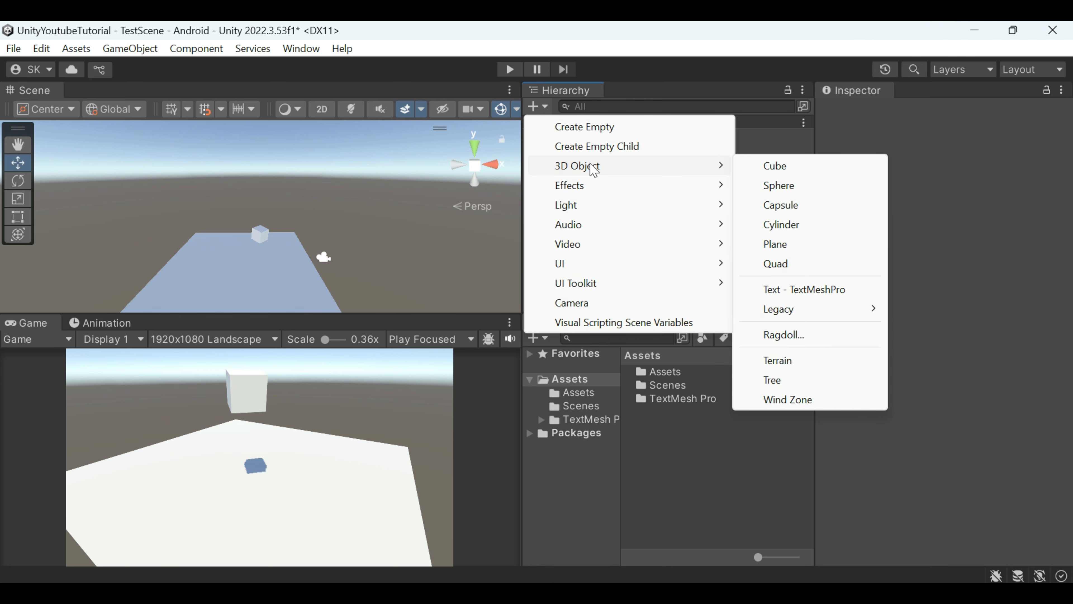
pyautogui.click(779, 186)
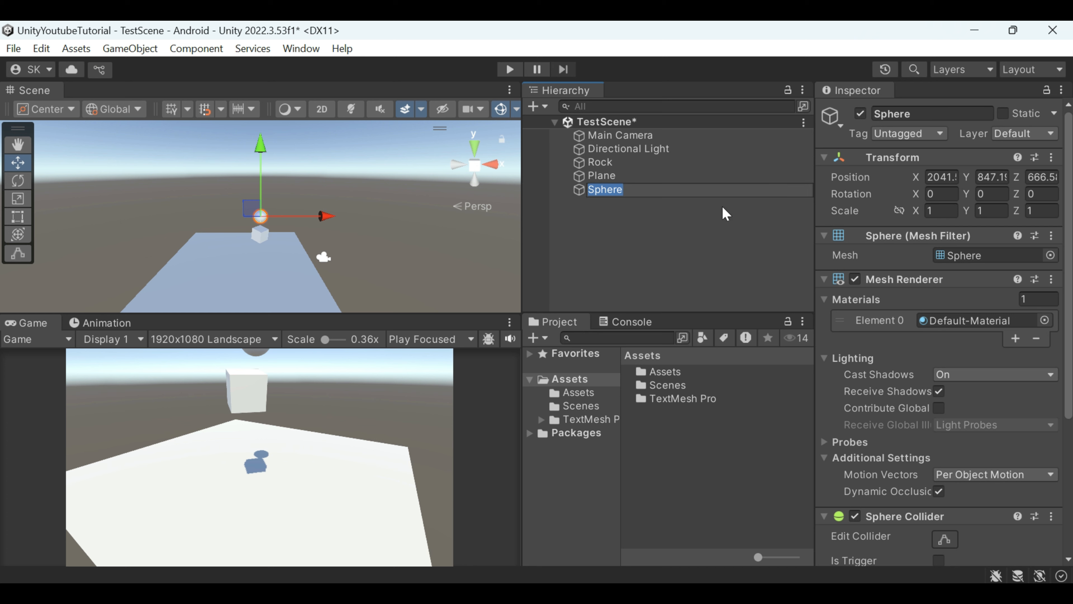
pyautogui.write('Leaf')
pyautogui.press('Return')
pyautogui.moveTo(326, 215); pyautogui.dragTo(141, 260)
pyautogui.moveTo(234, 197); pyautogui.dragTo(226, 214)
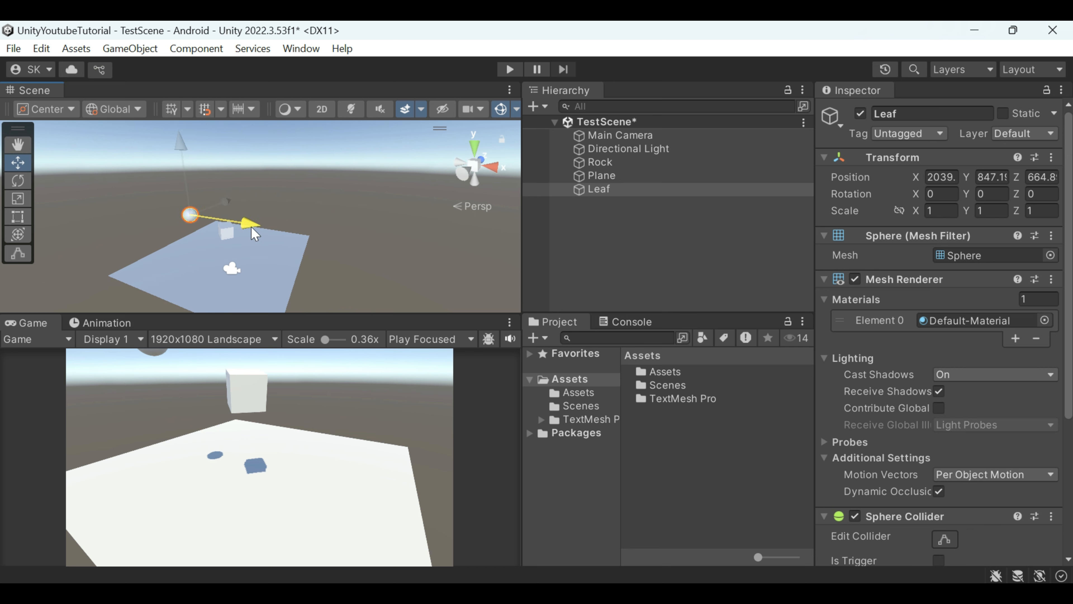
# Step: Add a Rigidbody component to the Leaf sphere
pyautogui.scroll(-4, 942, 438)
pyautogui.scroll(-1, 941, 435)
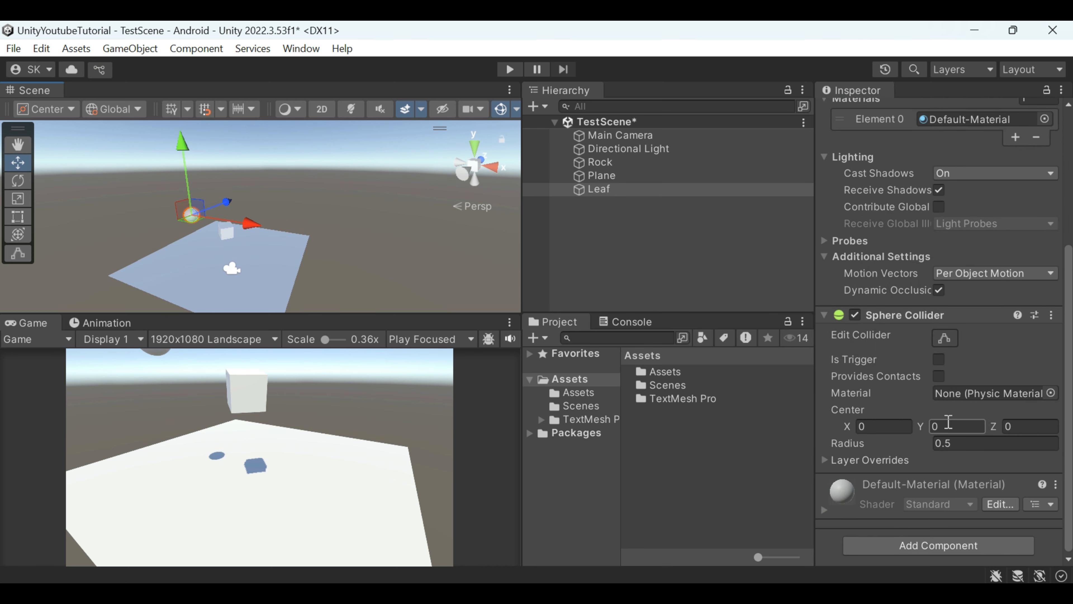
pyautogui.click(939, 547)
pyautogui.write('ri')
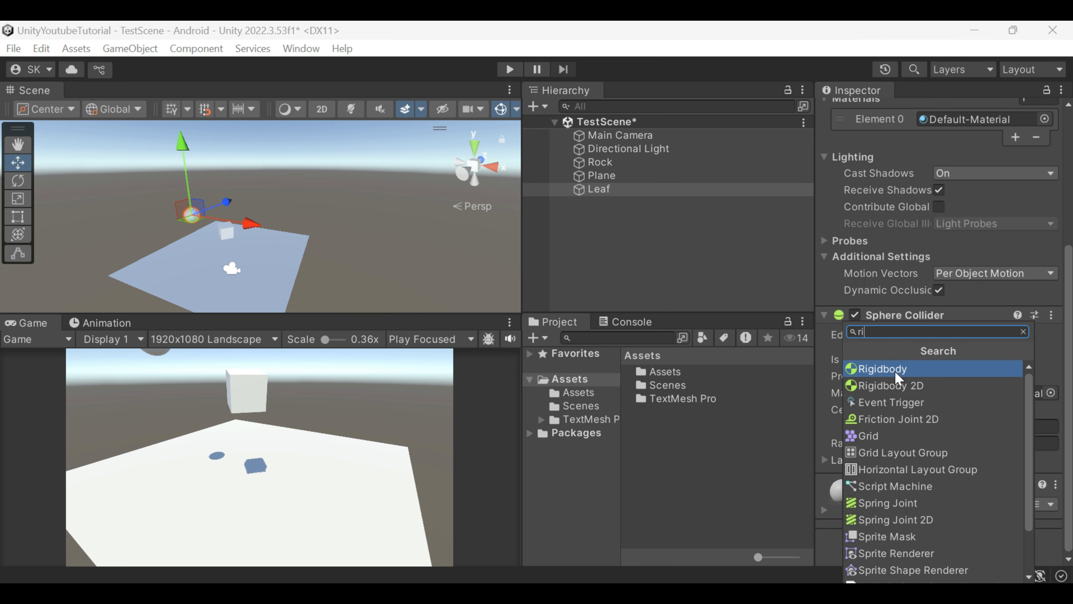
pyautogui.click(895, 369)
# Step: Set the Leaf Rigidbody's drag to 10, then run the scene to test its fall and stop playback
pyautogui.scroll(-5, 895, 370)
pyautogui.click(953, 311)
pyautogui.press('BackSpace')
pyautogui.write('10')
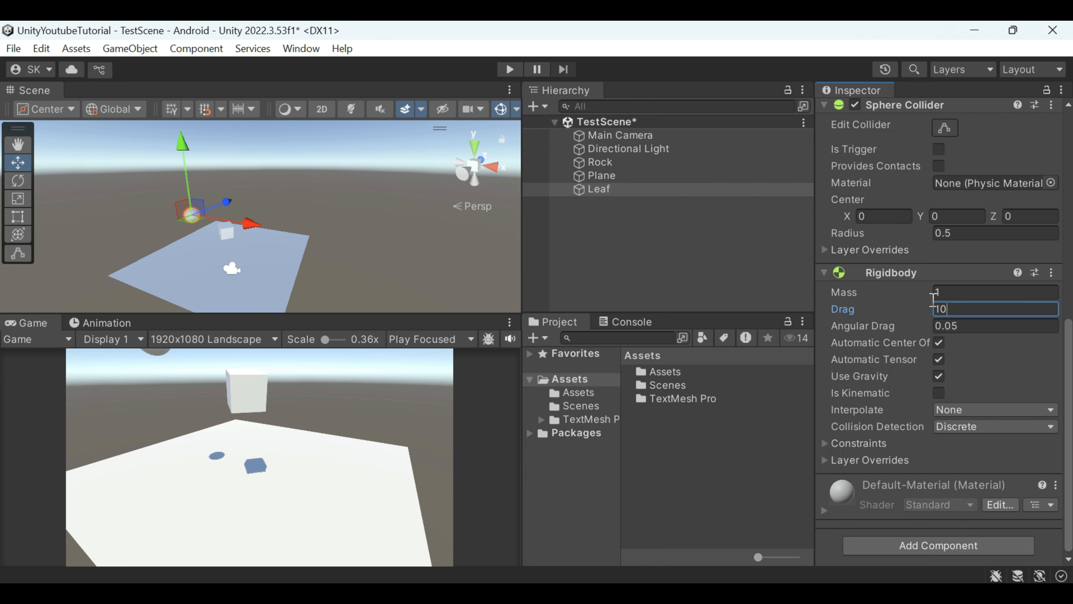
pyautogui.click(509, 69)
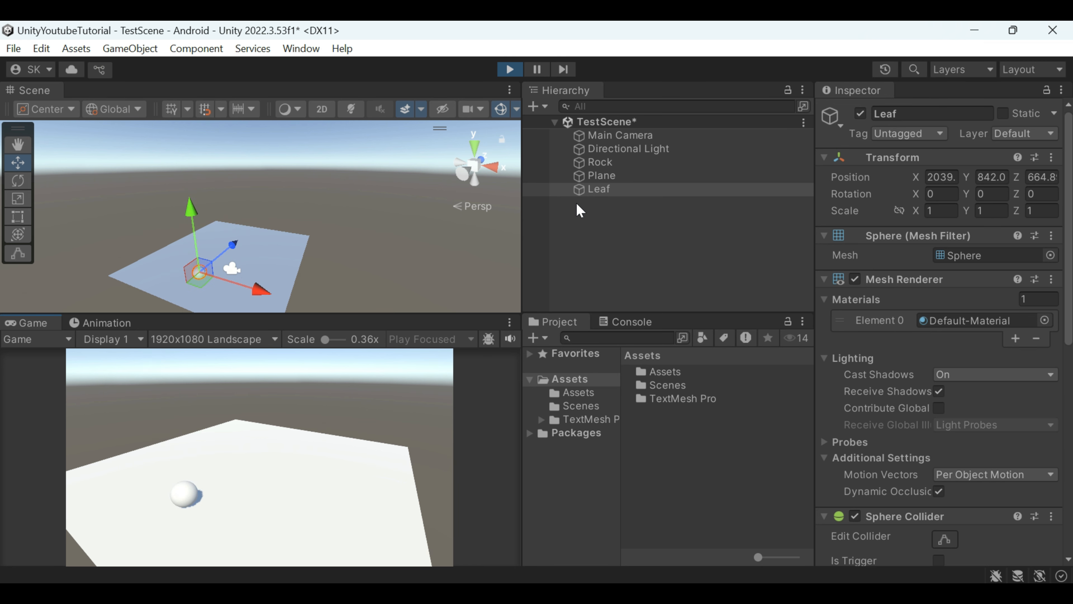
pyautogui.click(514, 72)
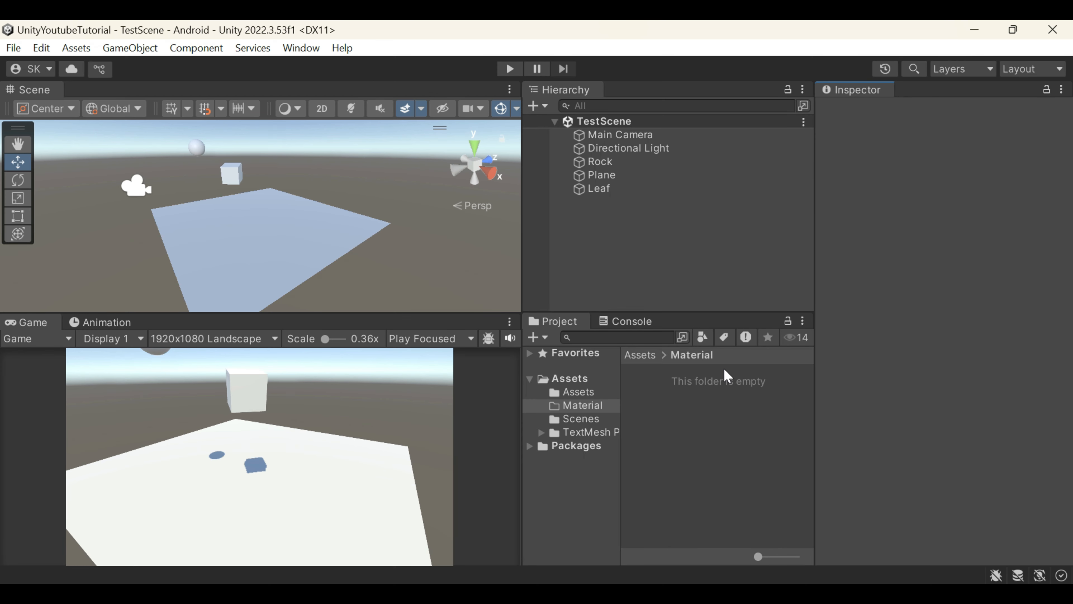
# Step: Create a physic material in the Material folder and set its bounciness to 1
pyautogui.click(536, 337)
pyautogui.scroll(-3, 578, 482)
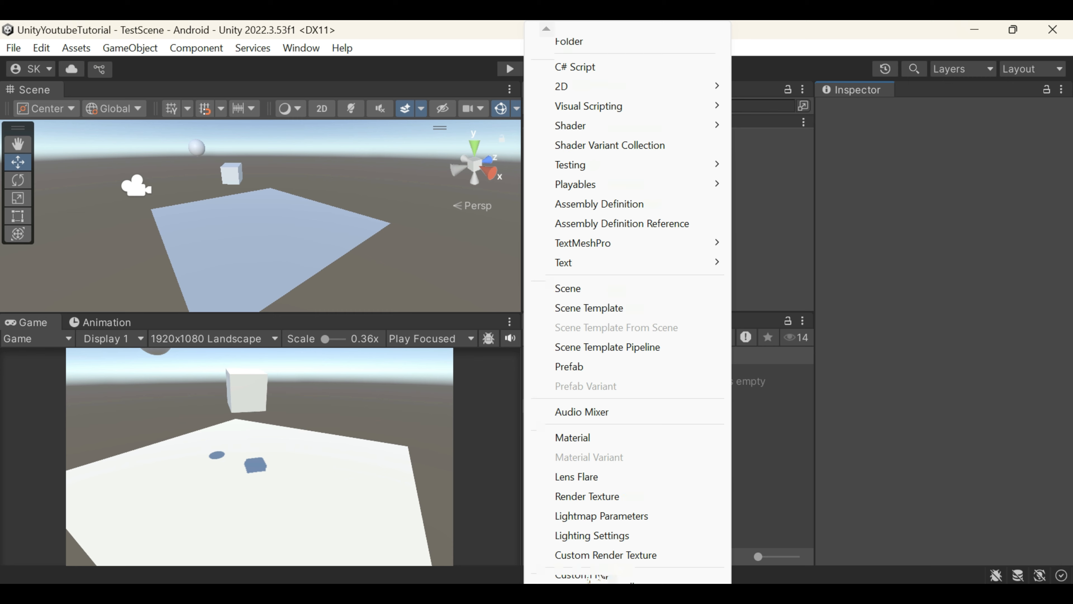
pyautogui.scroll(-2, 562, 549)
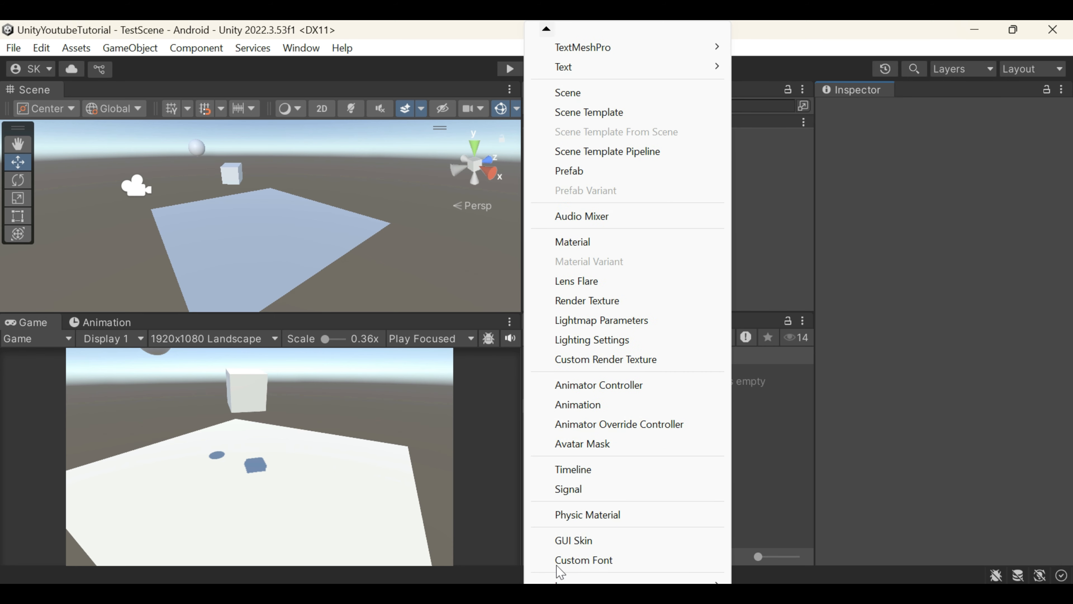
pyautogui.click(550, 517)
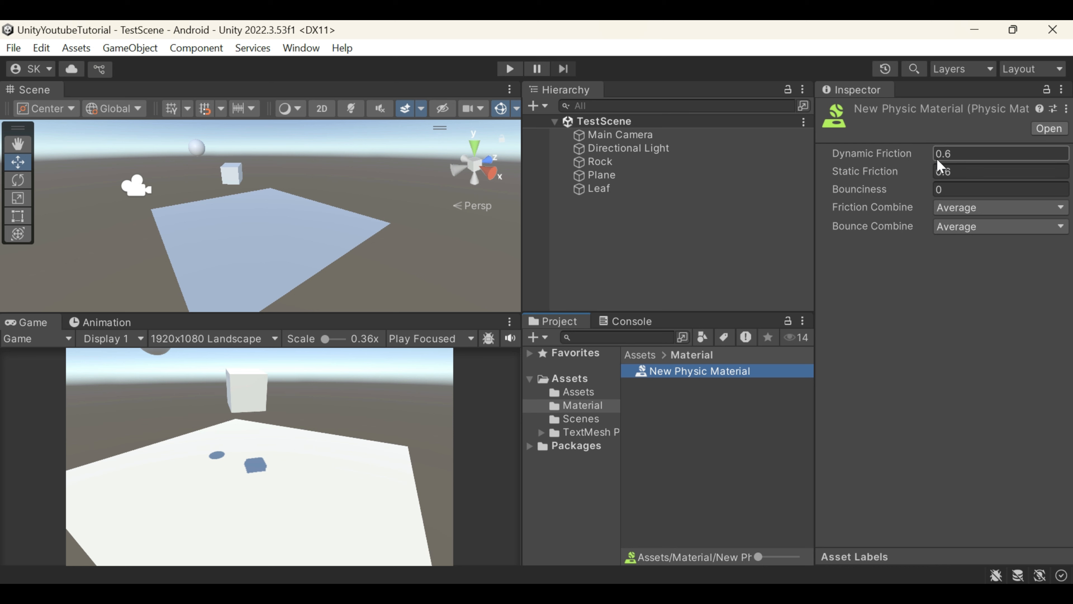
pyautogui.click(951, 190)
pyautogui.write('1')
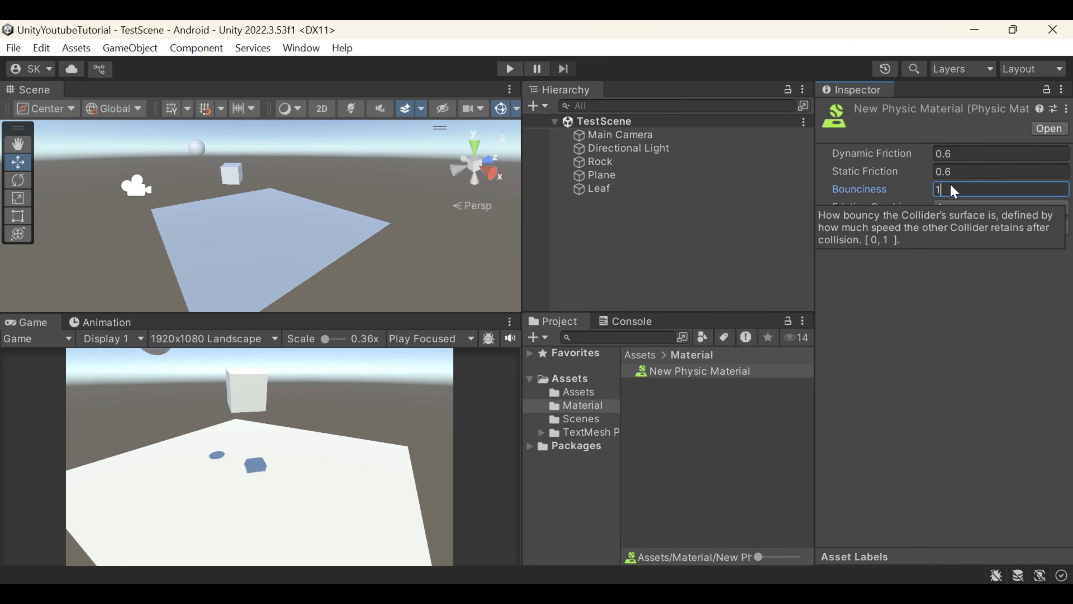
pyautogui.click(978, 351)
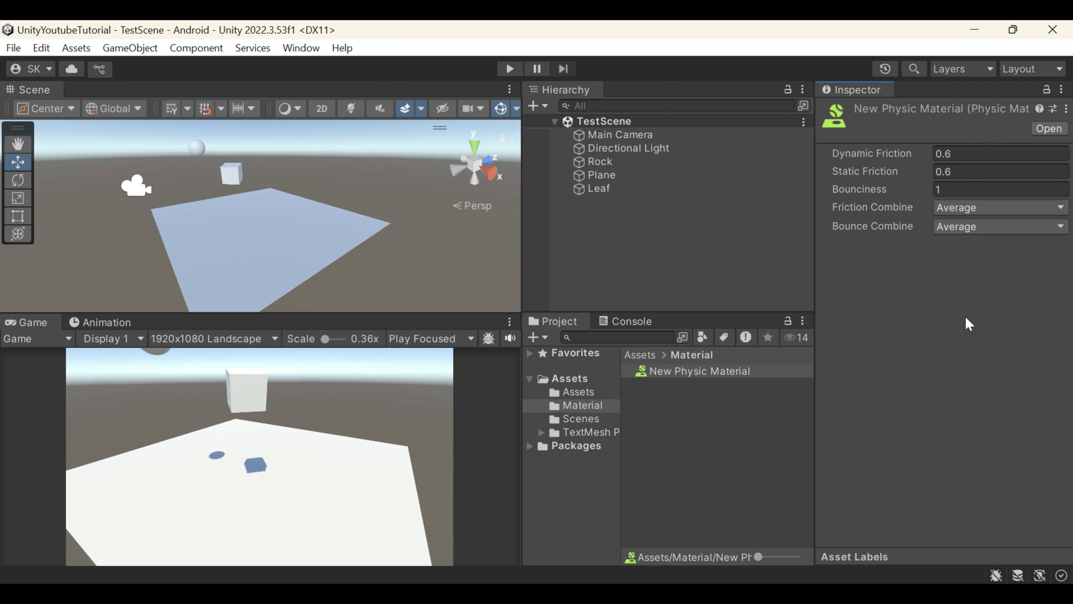
# Step: Assign the new physic material to the Rock's Box Collider, then run the scene to test the bounce and stop it
pyautogui.click(601, 161)
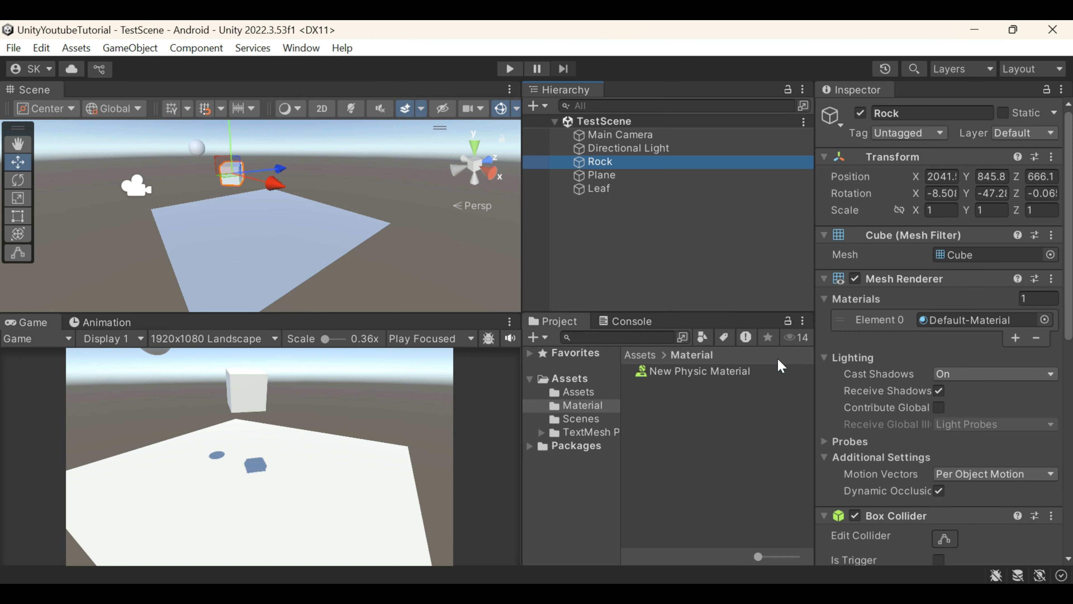
pyautogui.scroll(-5, 874, 358)
pyautogui.scroll(-2, 874, 358)
pyautogui.moveTo(747, 379); pyautogui.dragTo(950, 285)
pyautogui.click(511, 71)
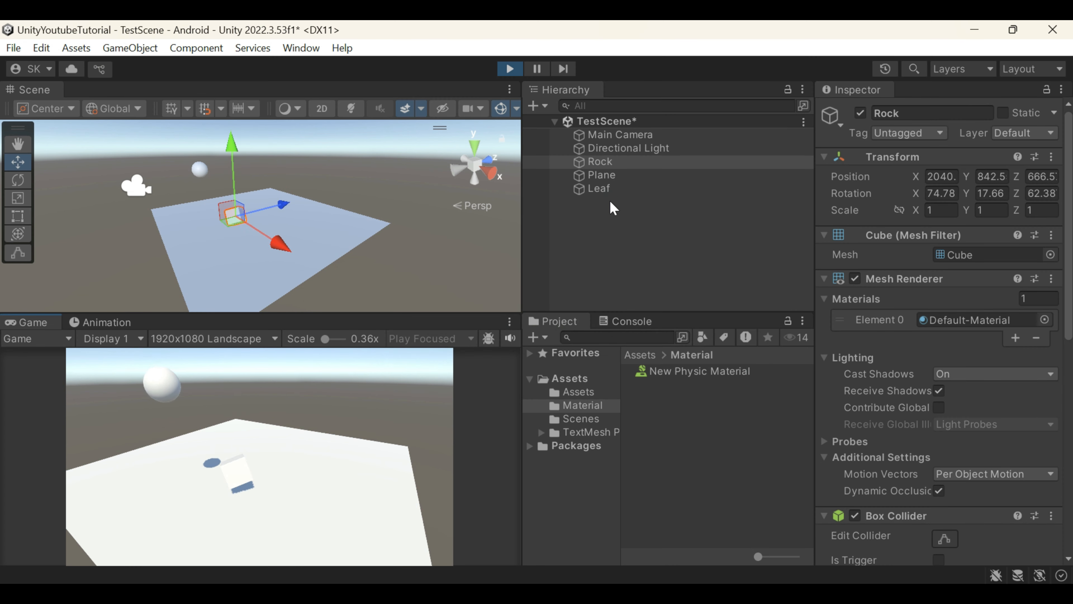
pyautogui.click(510, 69)
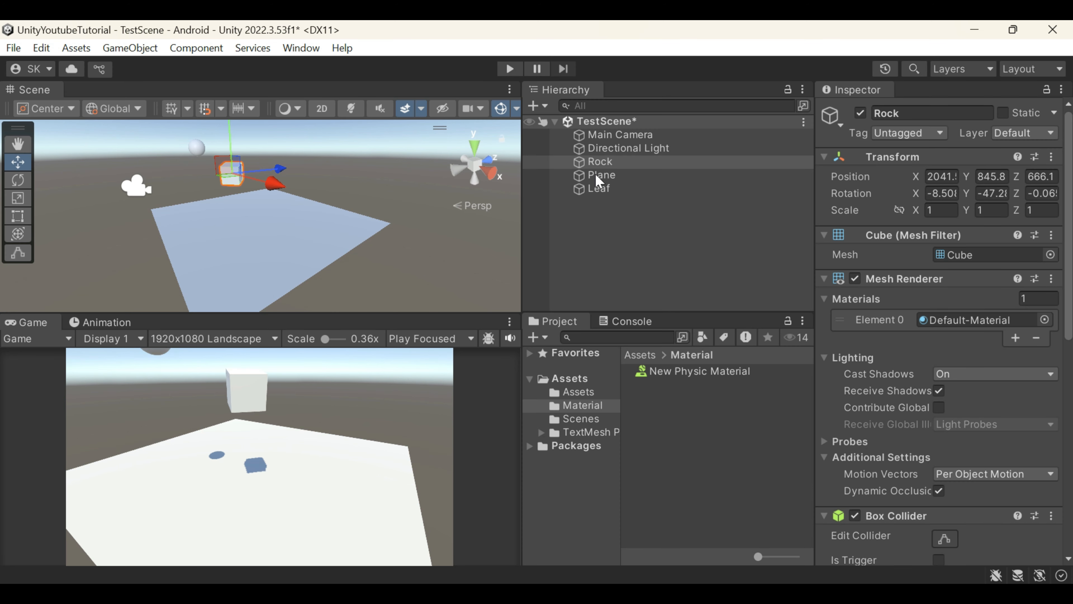
# Step: Set the physic material's bounciness to 0
pyautogui.click(695, 372)
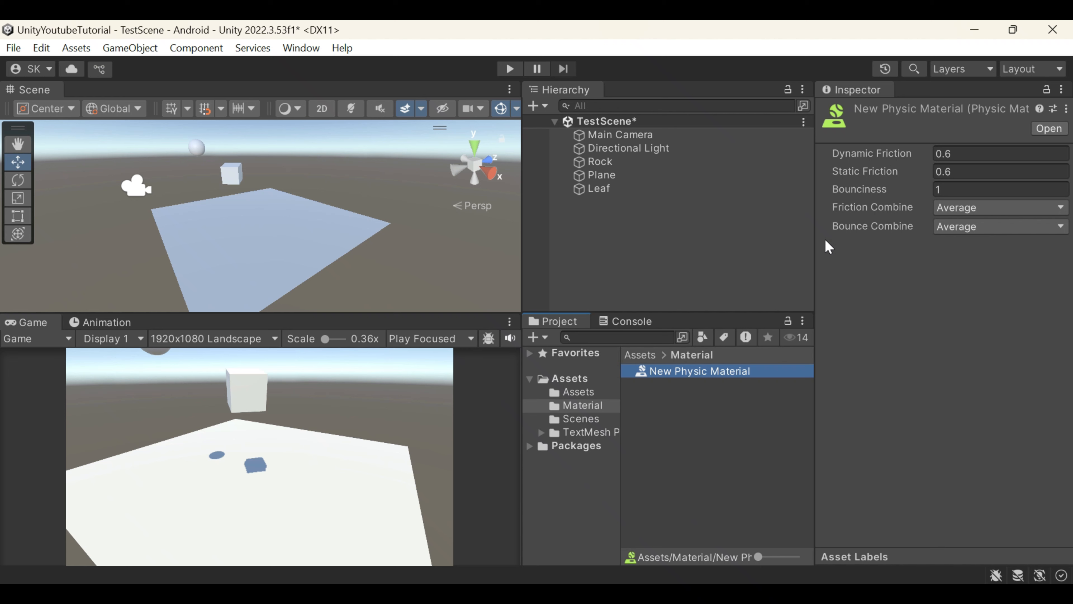
pyautogui.click(945, 191)
pyautogui.write('0')
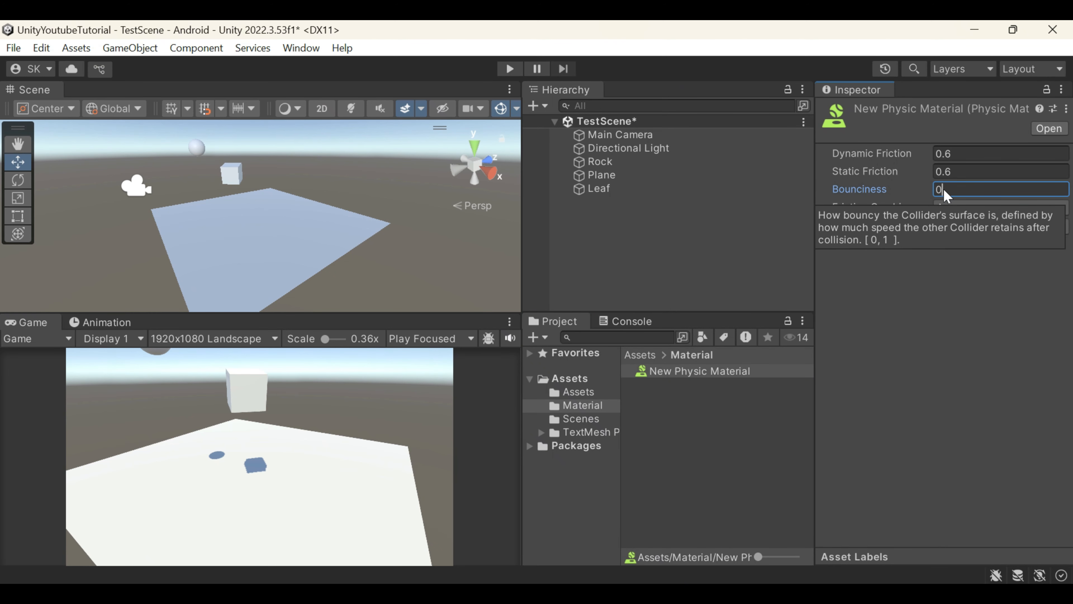
pyautogui.click(953, 277)
# Step: Adjust the physic material's dynamic friction to 0.78 and its static friction to -0.1
pyautogui.click(929, 157)
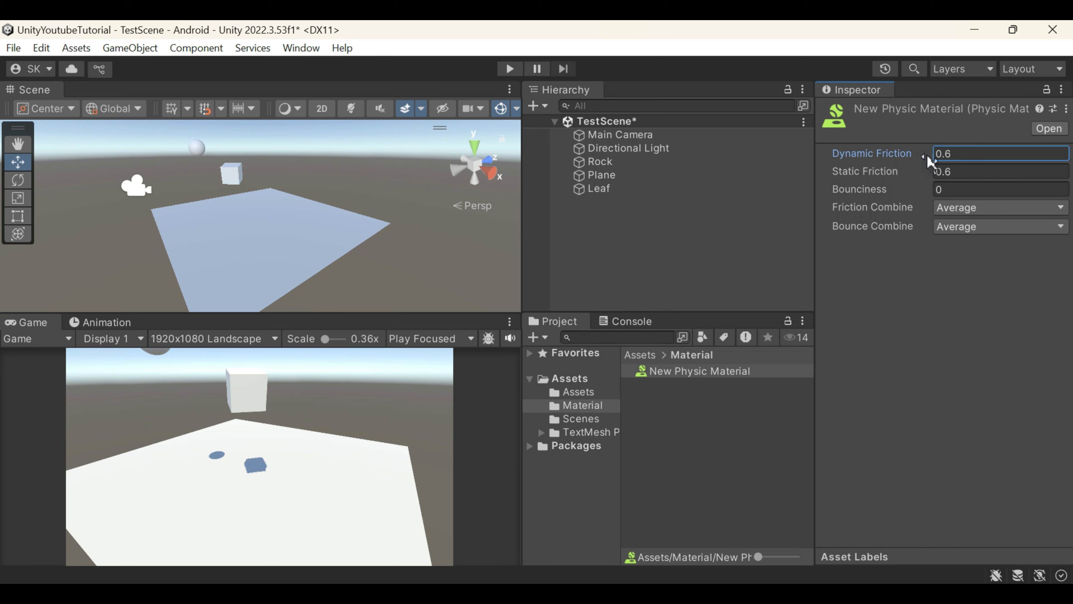
pyautogui.moveTo(932, 144); pyautogui.dragTo(928, 198)
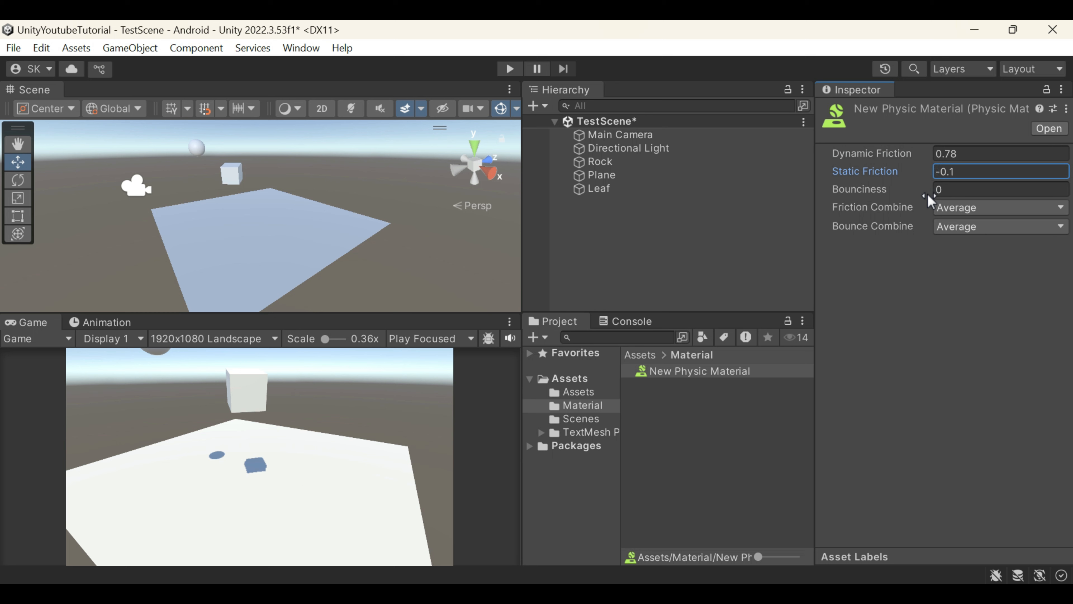